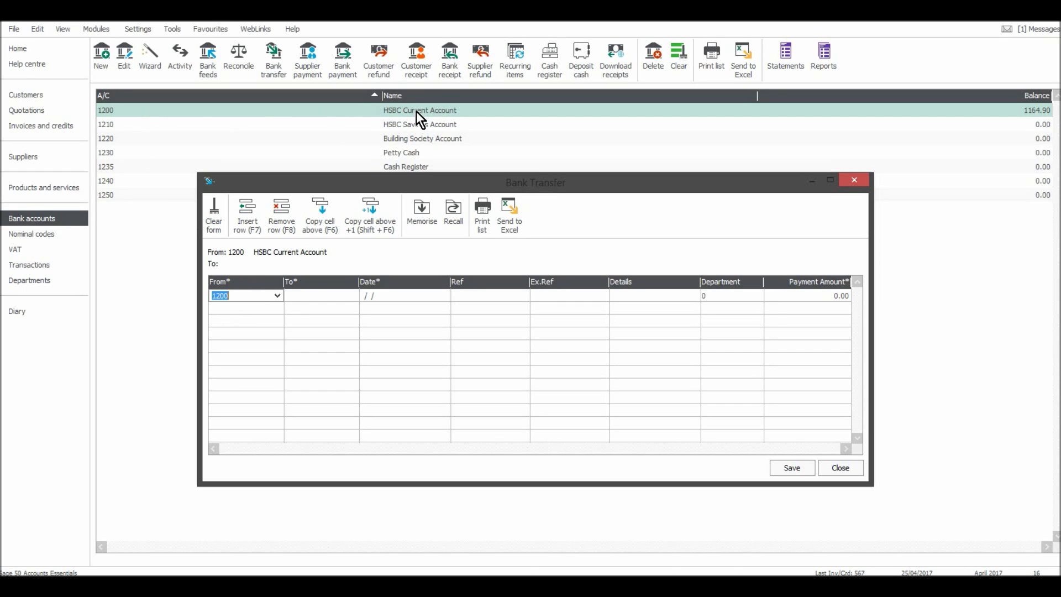
Set the transfer destination to 1210 HSBC Savings Account, dated 23/04/2017.
left_click(313, 295)
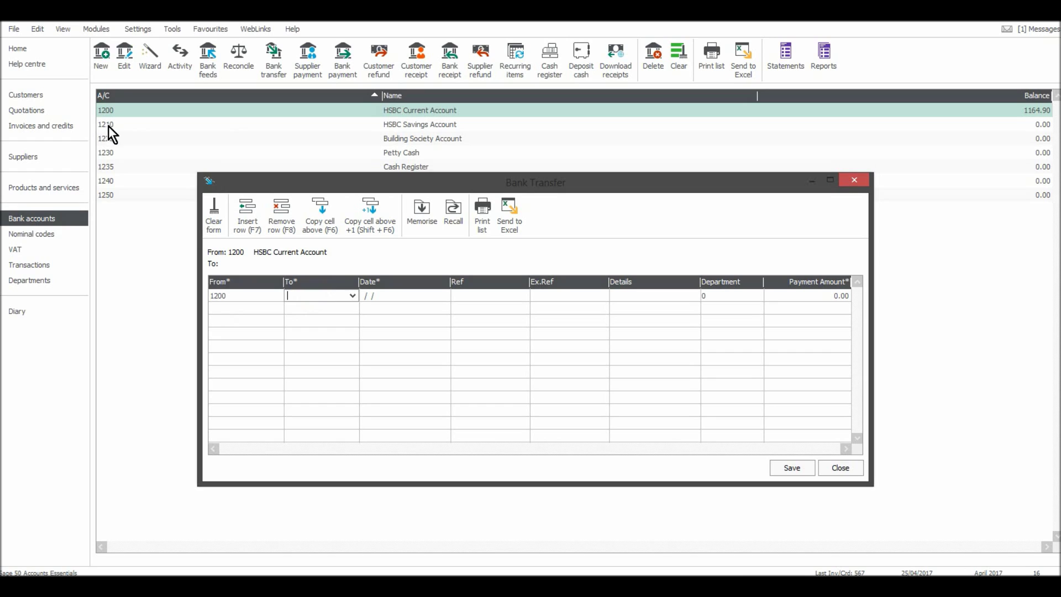
type("1210")
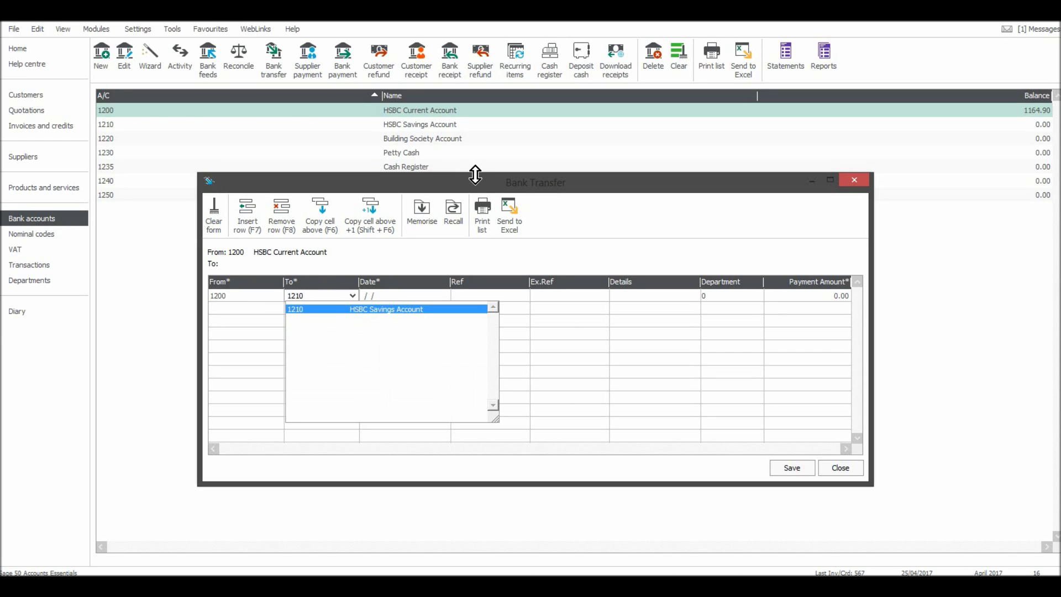
key("Tab")
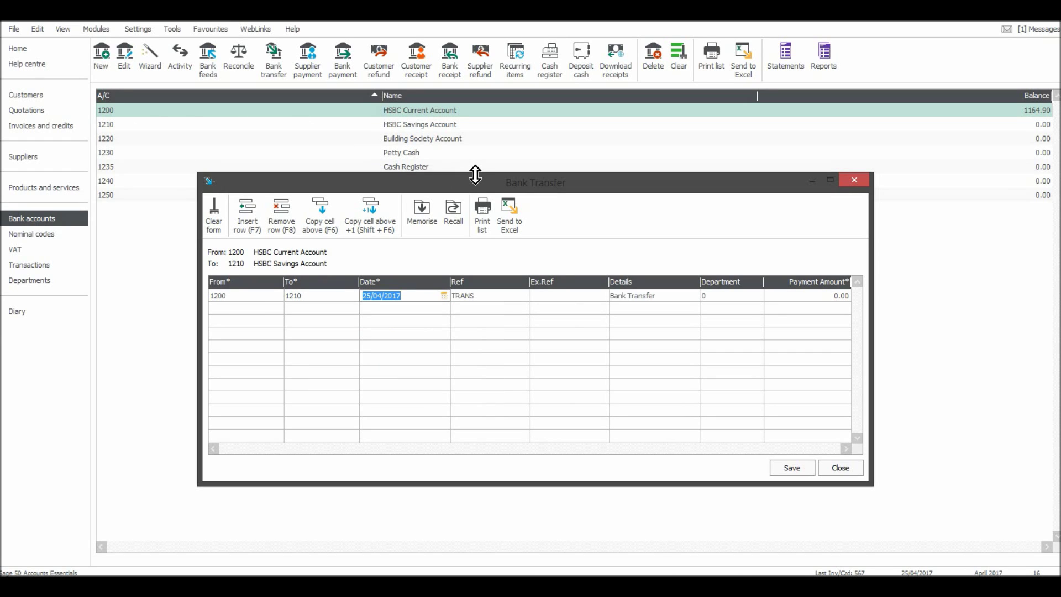
type("23/")
type("0")
type("2/0")
key("BackSpace")
key("BackSpace")
type("42017")
key("Tab")
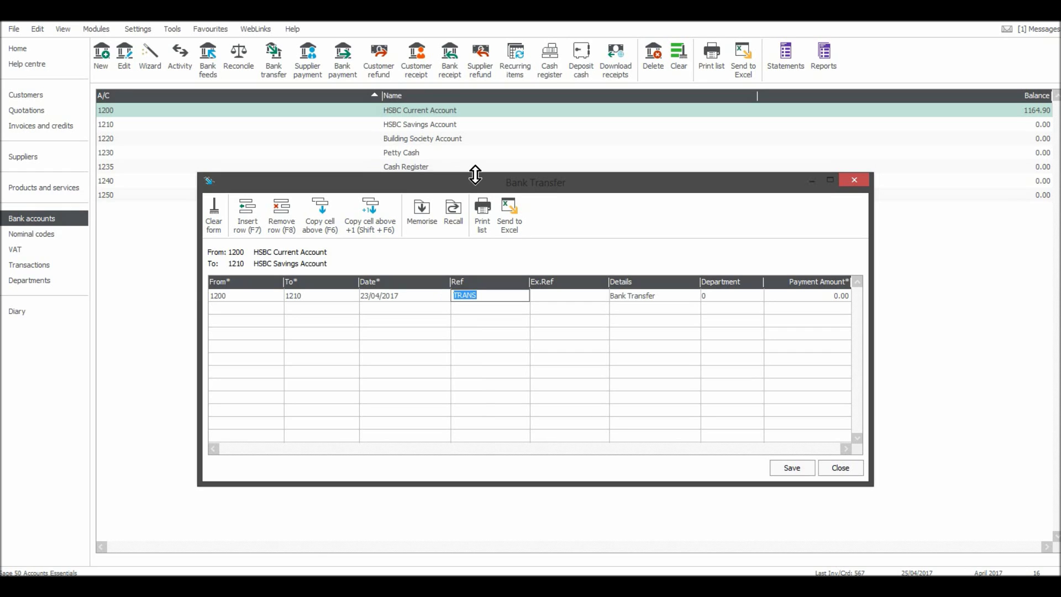
Enter the £500 amount, save the transfer and close the form.
key("Tab")
key("Tab")
key("Tab")
key("Tab")
type("500")
key("Tab")
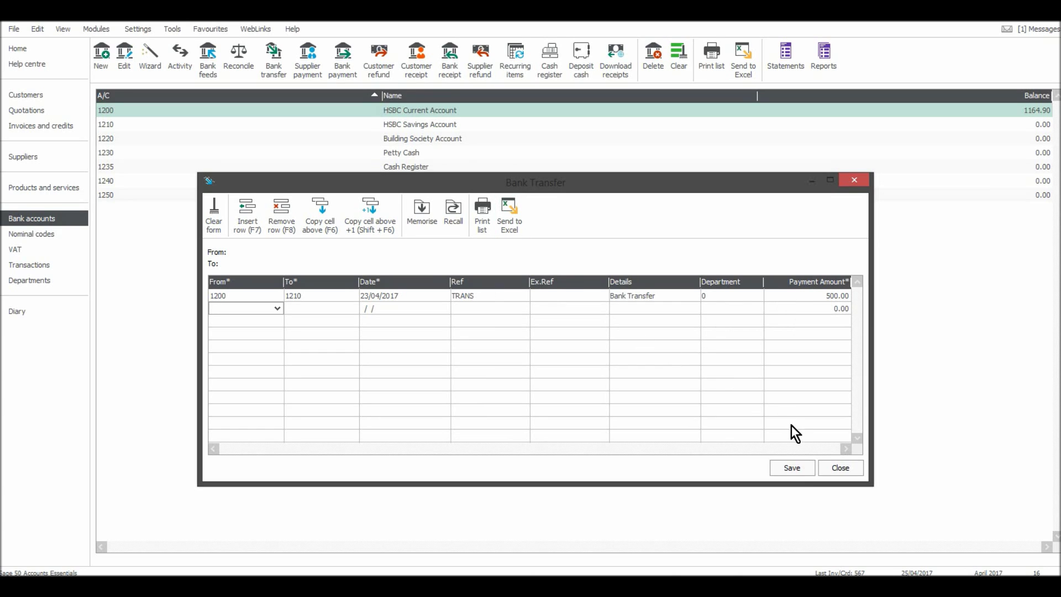
left_click(797, 468)
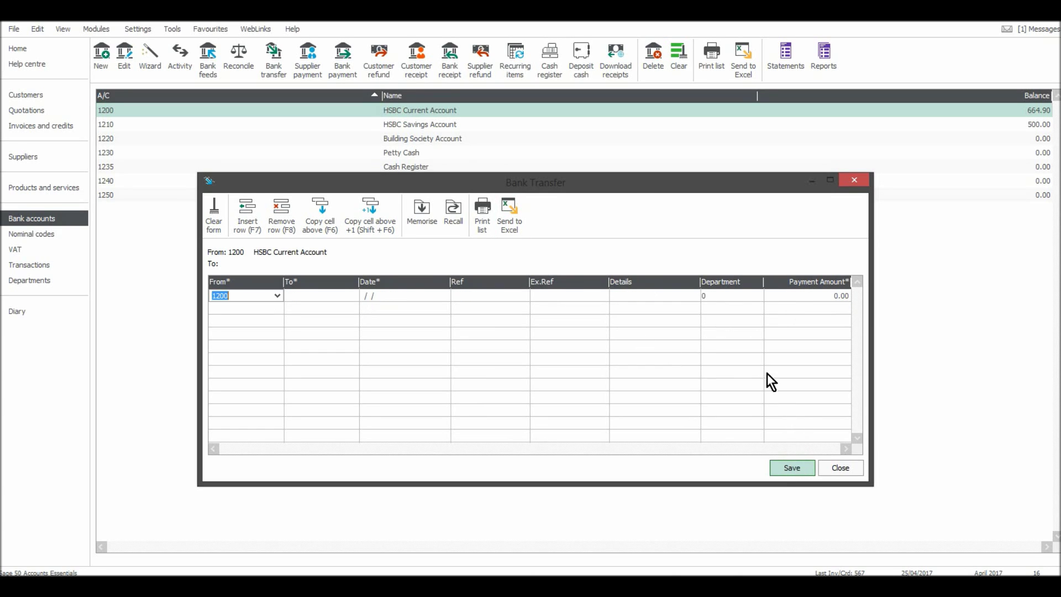
left_click(862, 184)
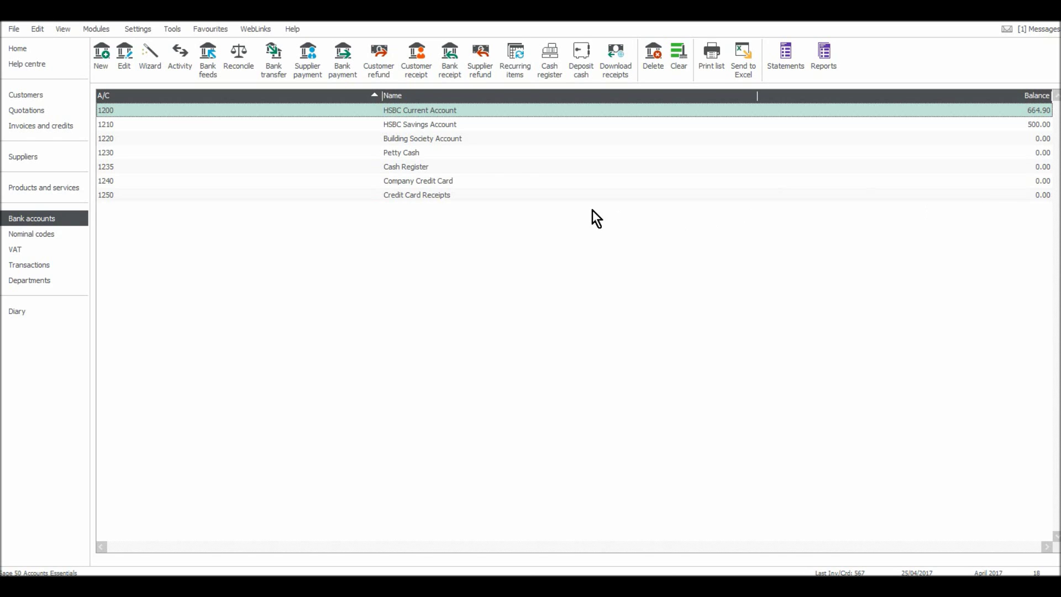
Select HSBC Savings Account 1210, open its Bank Receipts form, then close it.
left_click(447, 124)
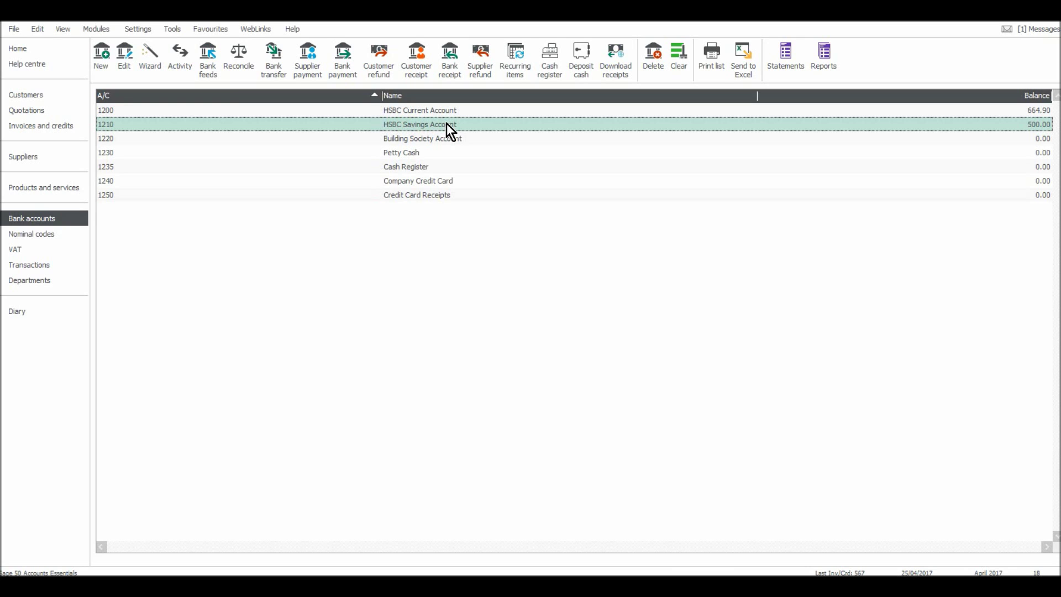
left_click(447, 72)
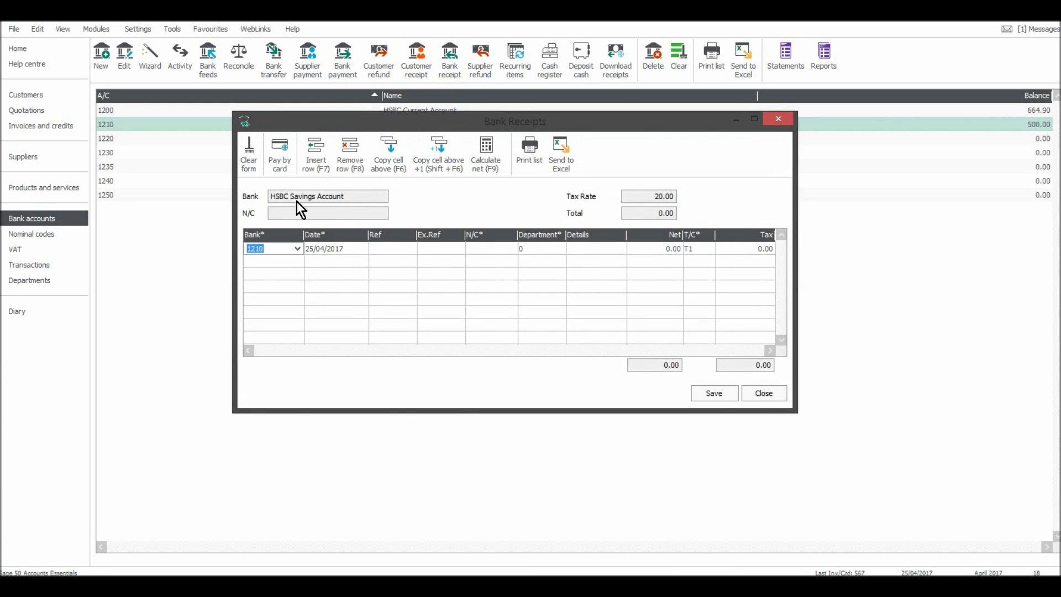
left_click_drag(362, 127, 369, 148)
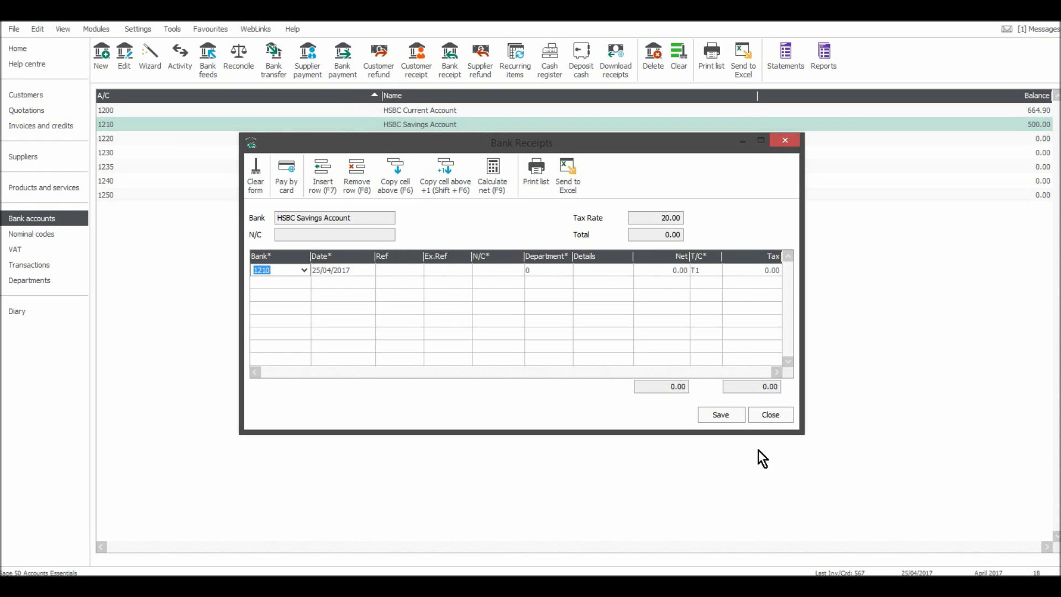
left_click(784, 141)
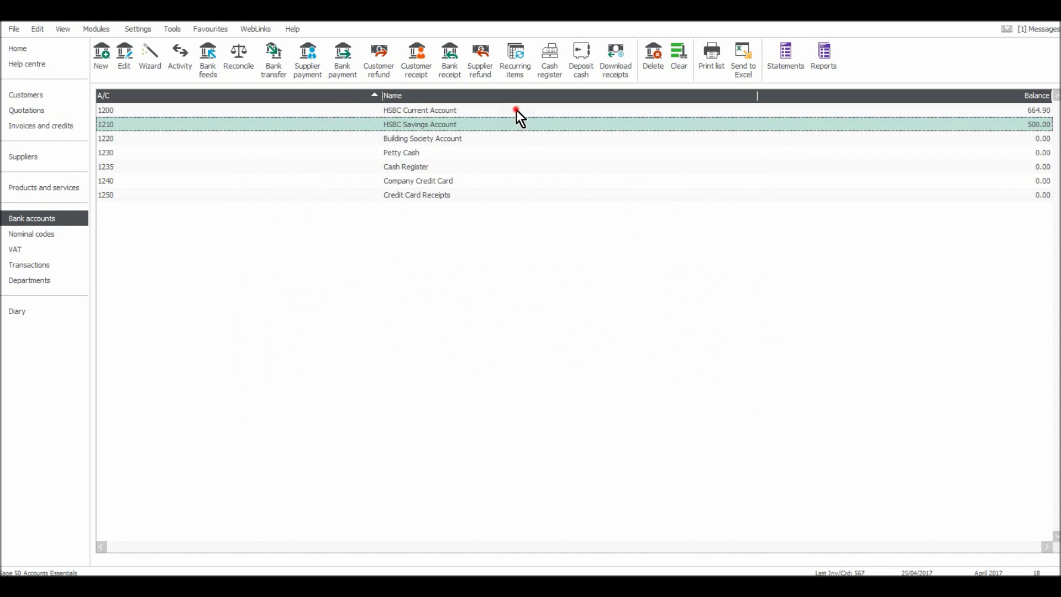
Start a transfer from 1200 HSBC Current Account to 1230 Petty Cash, dated 25/04/2017.
left_click(516, 110)
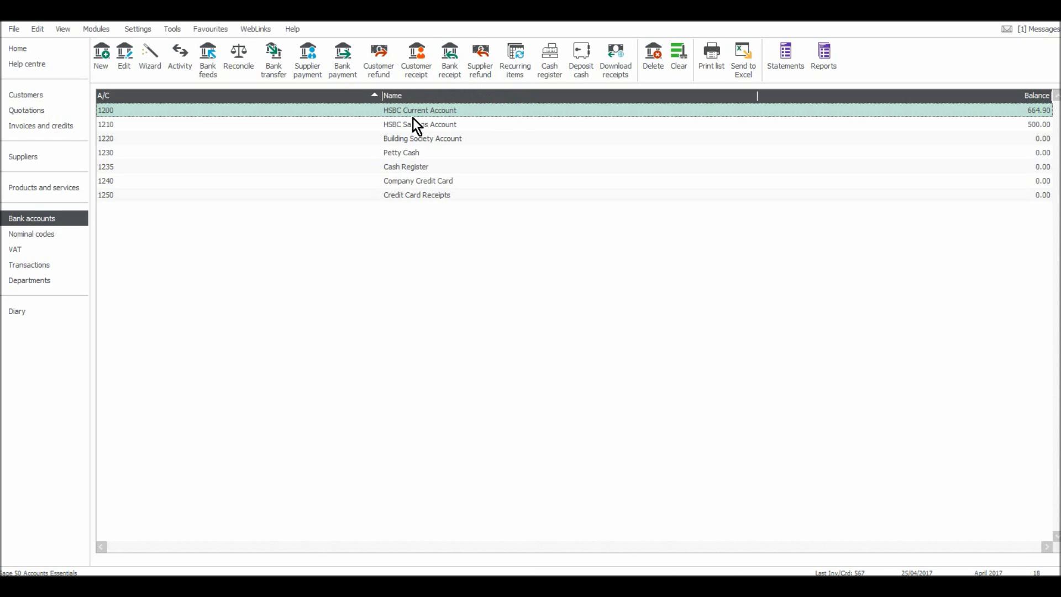
left_click(267, 70)
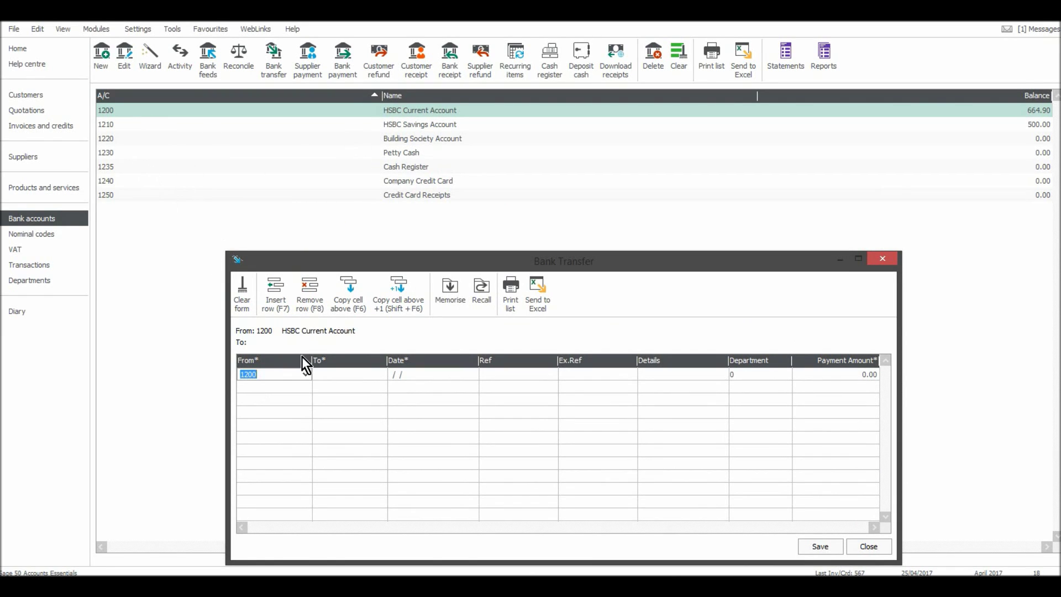
key("Tab")
type("123")
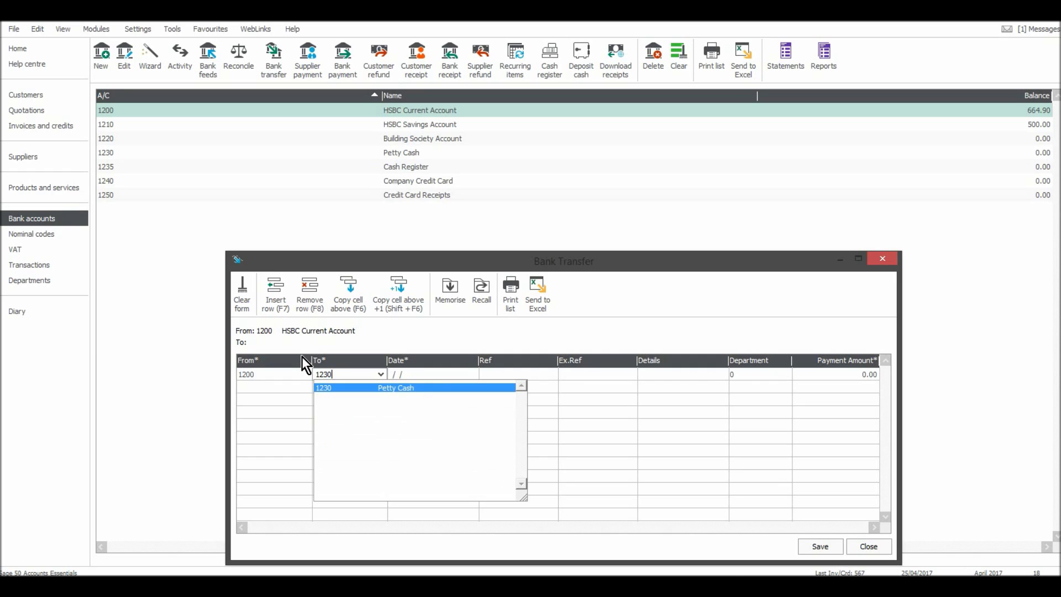
key("Tab")
type("25/04/20")
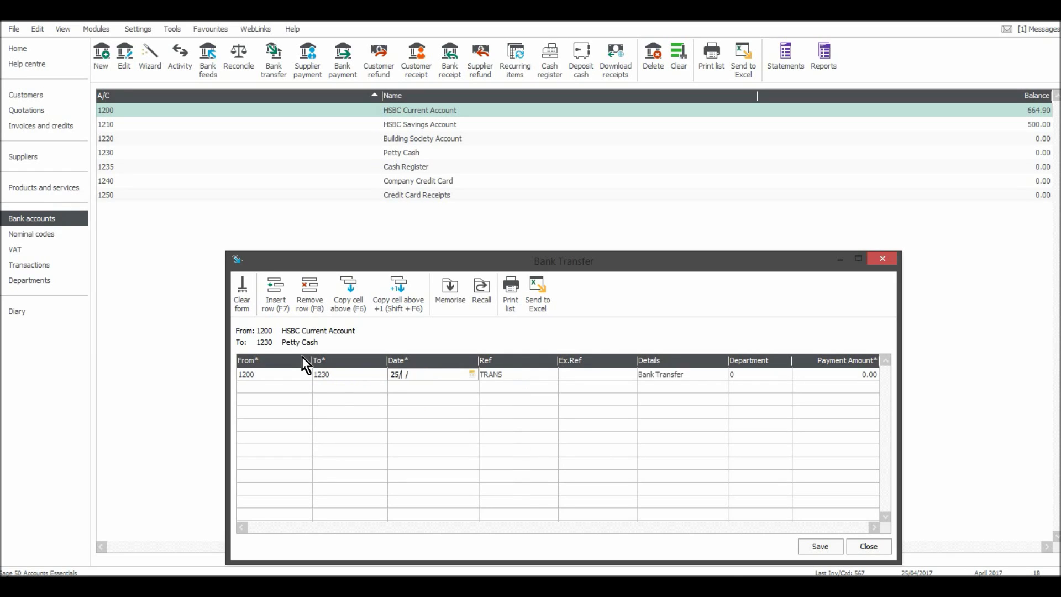
type("17")
key("Tab")
key("Tab")
key("Tab")
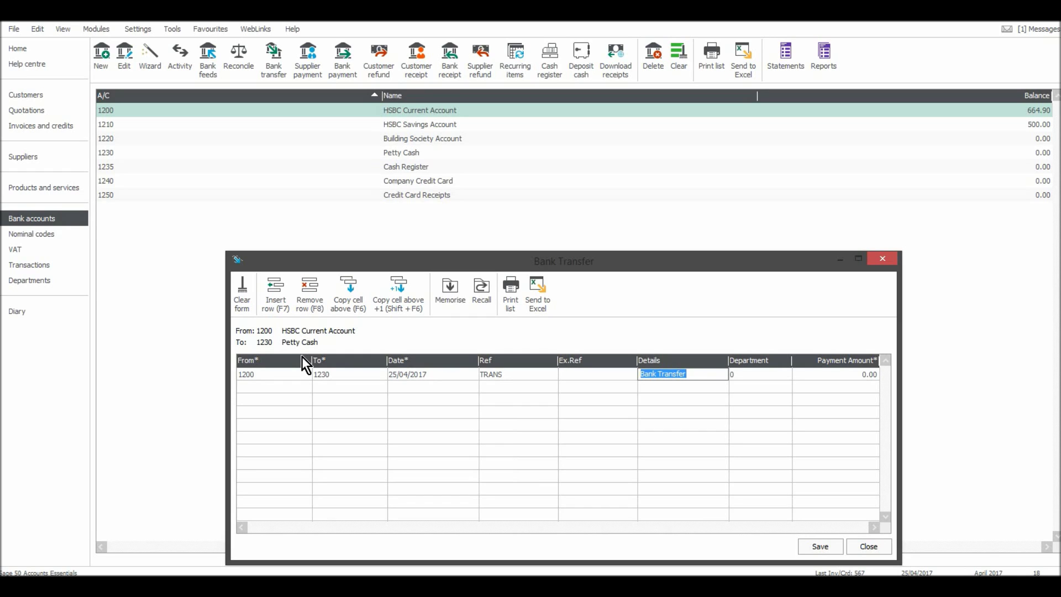
Enter details 'ATM Petty cash' and amount 100, save the transfer and close the form.
type("P")
type("ATM")
type(" Petty cas")
type("h")
key("Tab")
type("100")
left_click(819, 545)
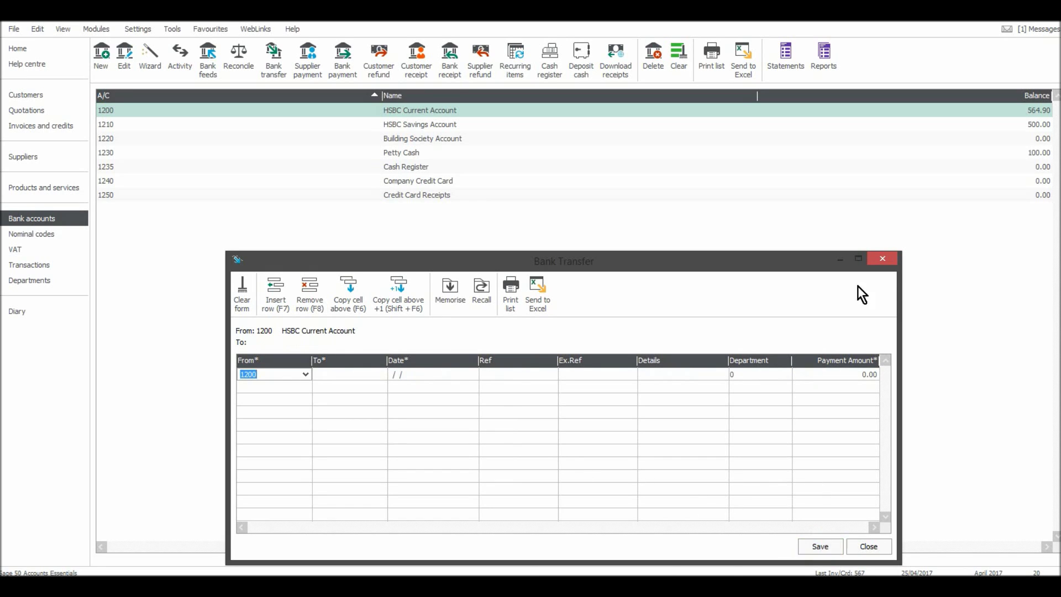
left_click(893, 263)
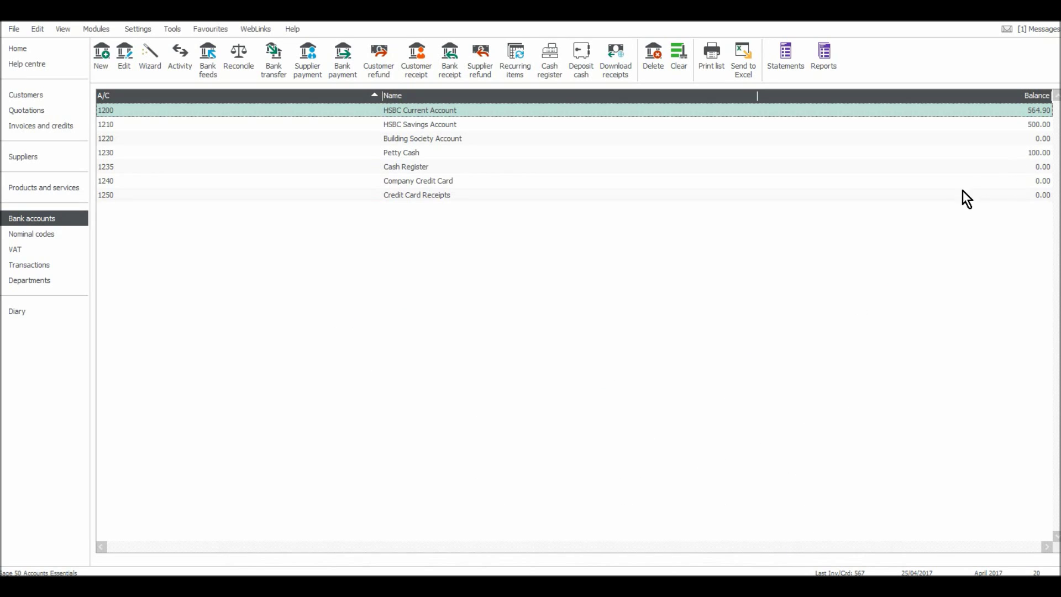